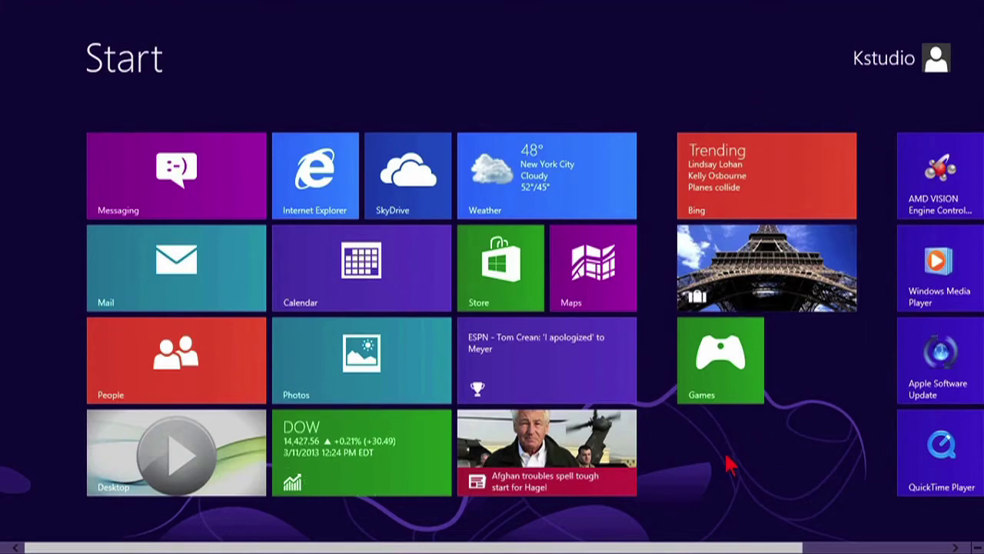
Look over all the tile groups on the Start screen, both at full size and zoomed out.
scroll(728, 495, down, 3)
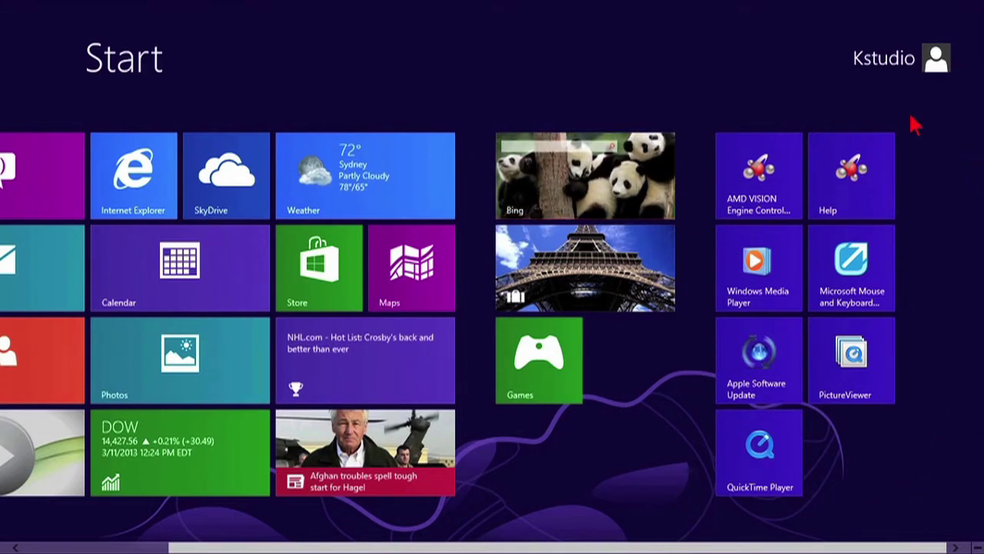
scroll(472, 84, up, 3)
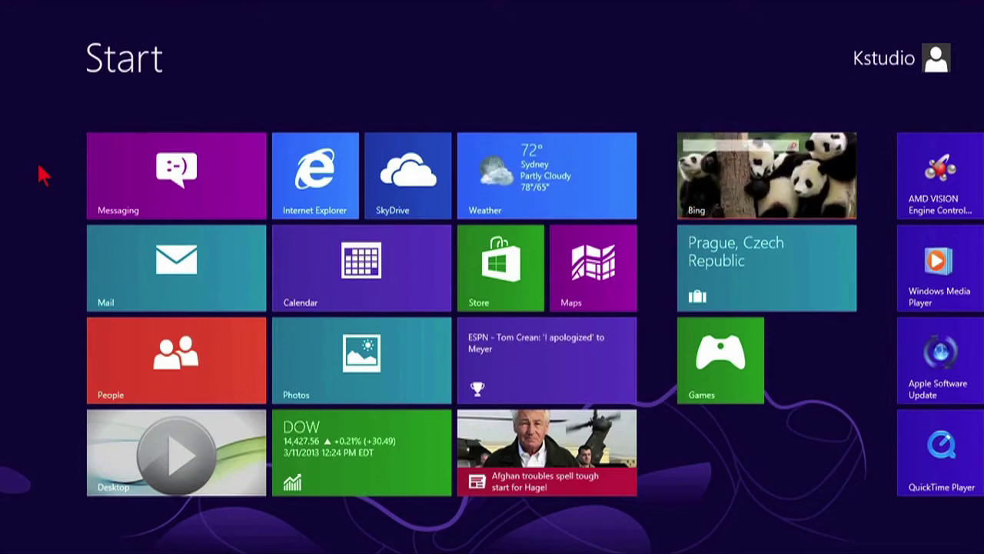
scroll(42, 175, down, 2)
scroll(42, 175, up, 2)
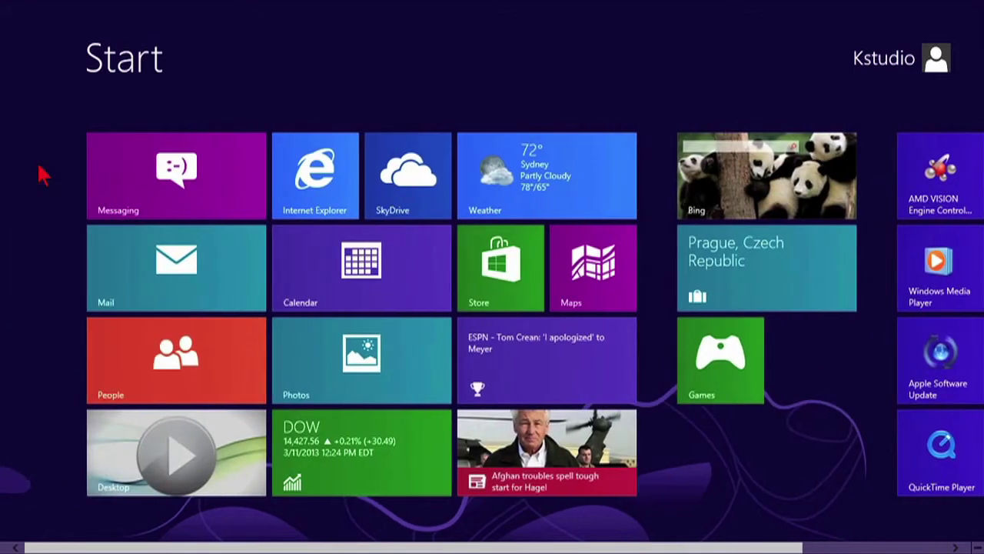
drag(454, 548, 270, 528)
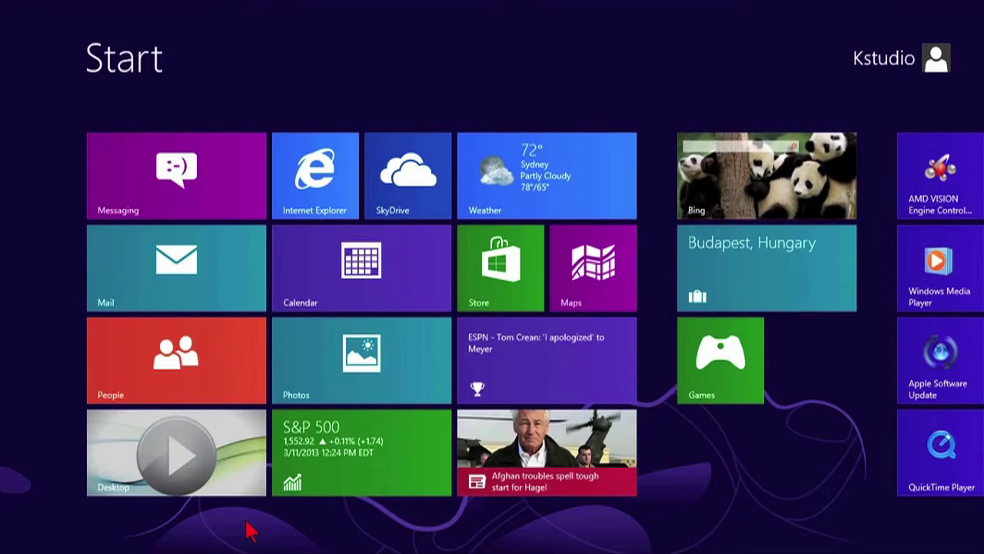
key(ctrl+minus)
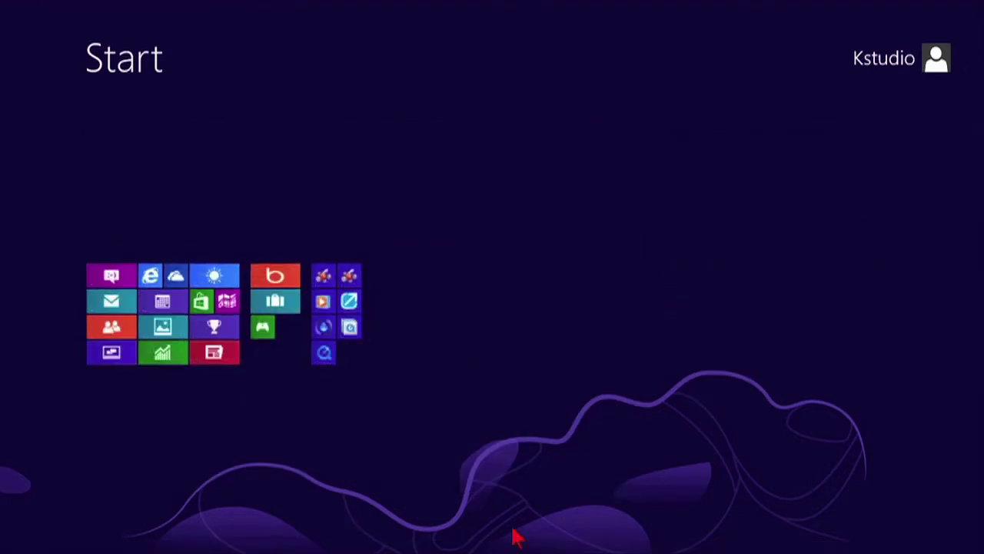
key(ctrl+plus)
key(ctrl+minus)
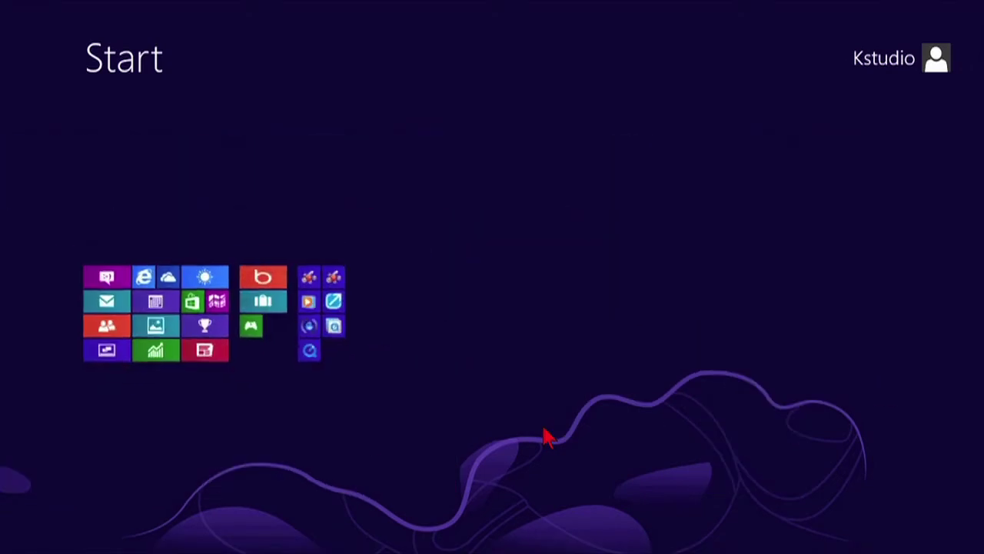
key(ctrl+plus)
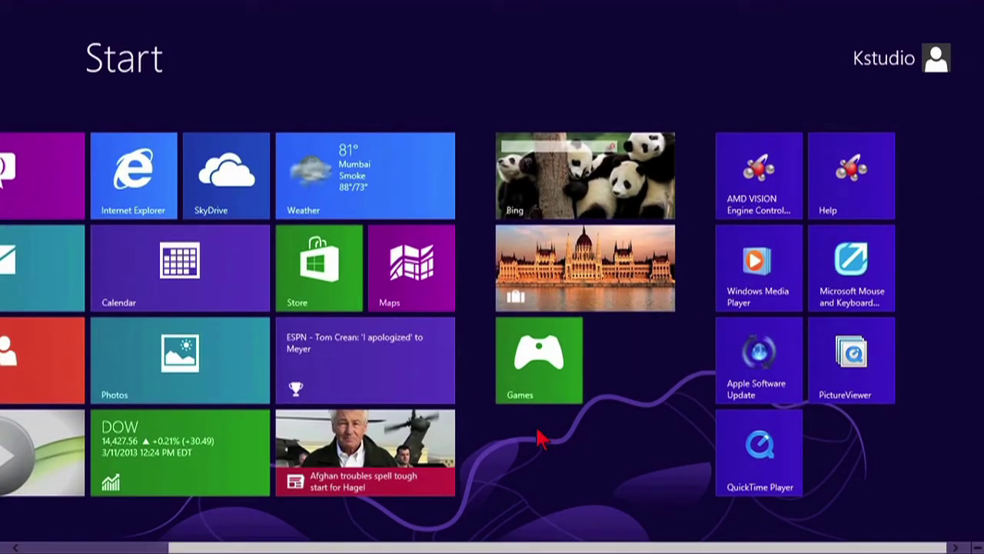
scroll(541, 468, up, 2)
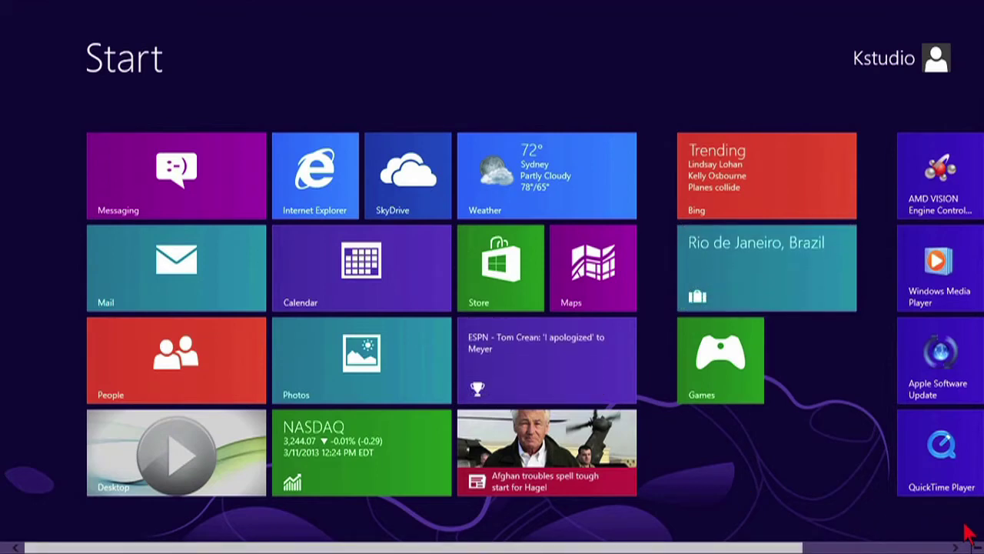
Move the tile group containing Windows Media Player and QuickTime Player between the main group and the Bing group.
mouse_move(978, 548)
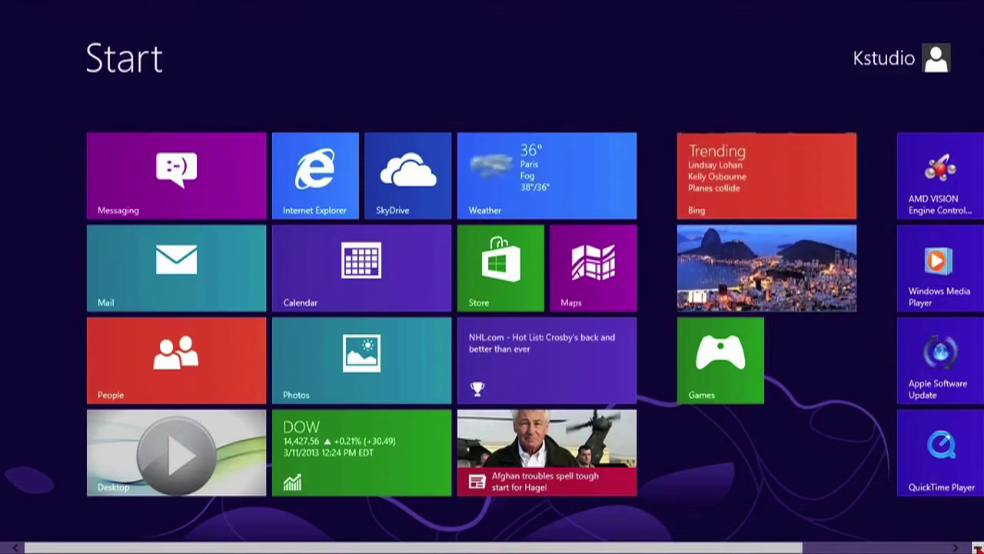
click(977, 548)
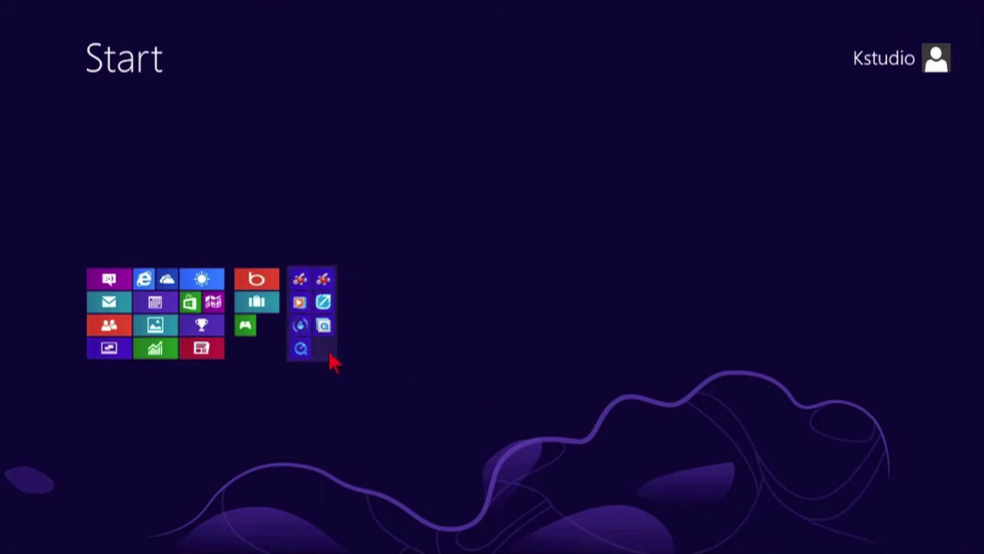
drag(327, 354, 136, 353)
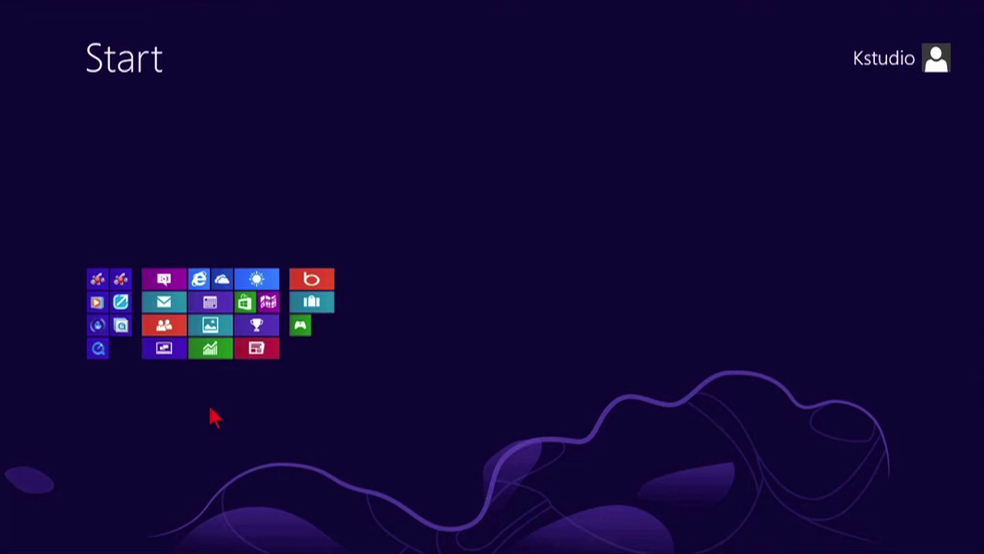
click(255, 350)
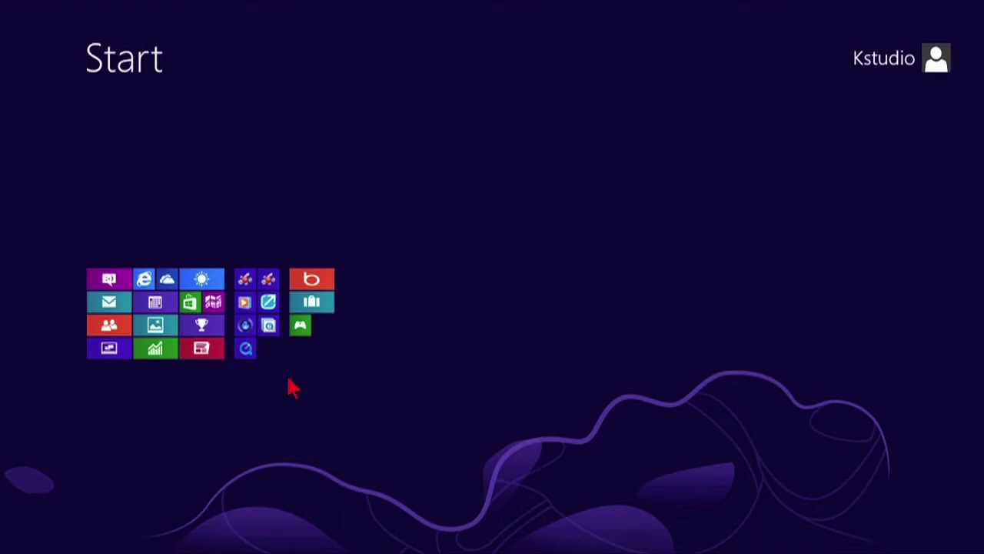
click(302, 329)
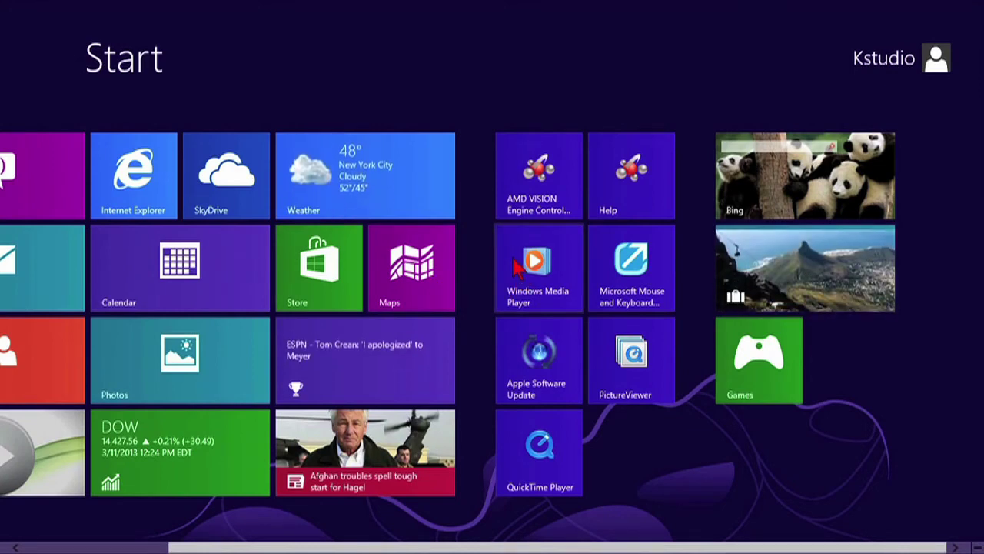
Move the Weather tile into a new group of its own, between the main group and the Windows Media Player group.
click(355, 182)
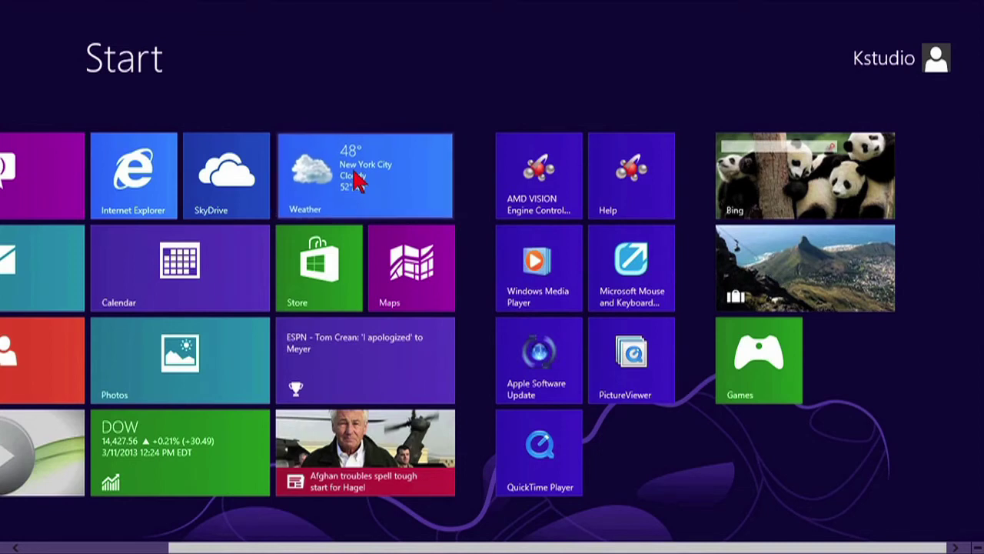
drag(356, 181, 471, 274)
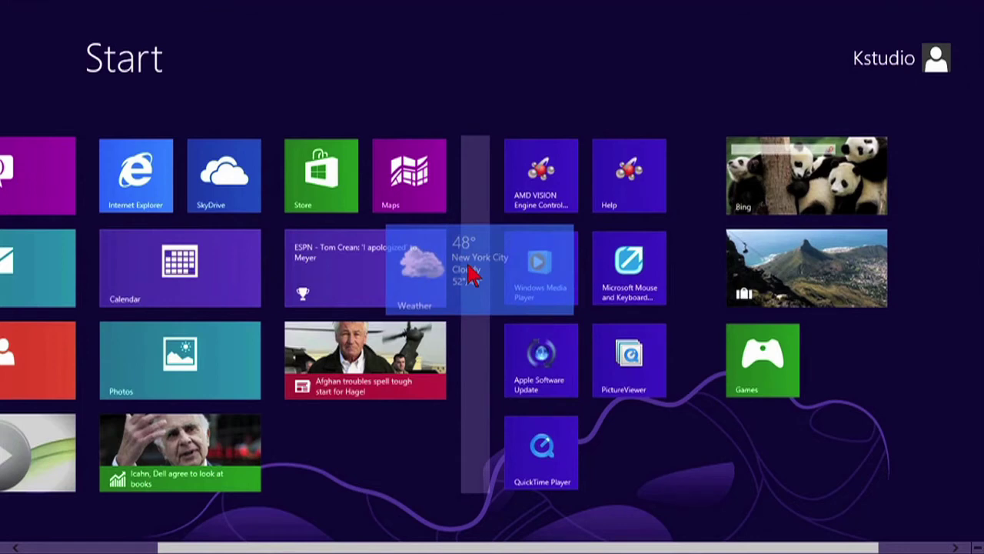
drag(469, 269, 468, 269)
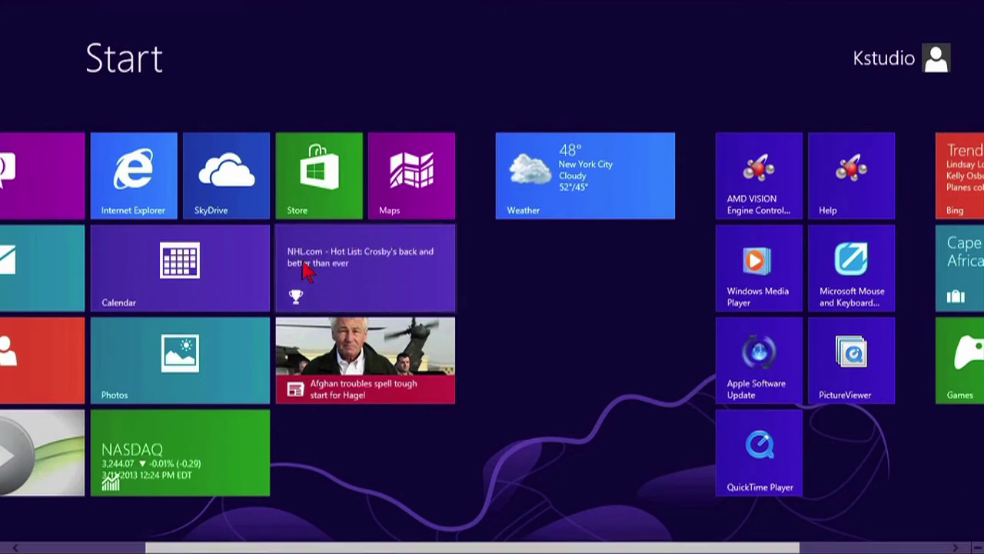
Add the Calendar, News and stock market tiles below Weather in its group.
drag(167, 279, 584, 271)
drag(323, 290, 547, 380)
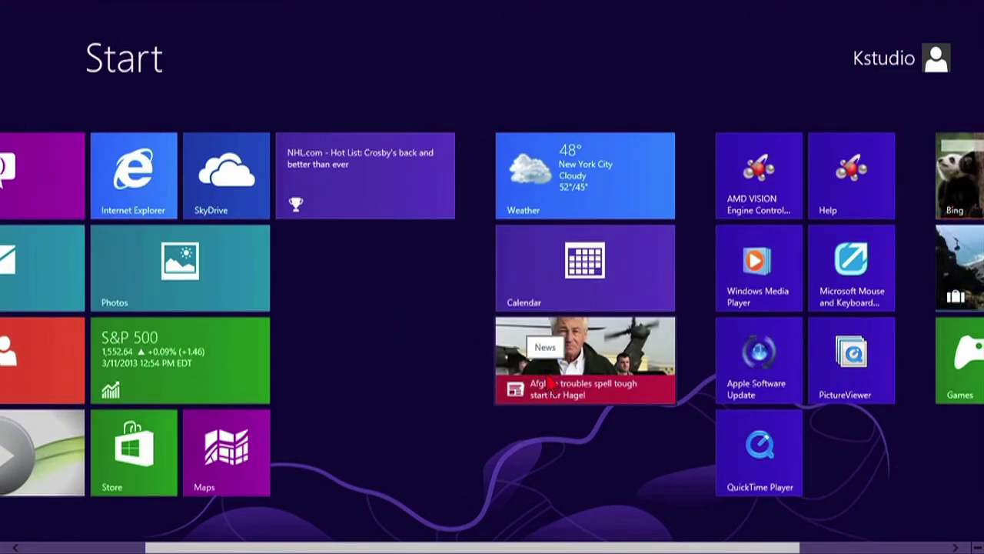
drag(216, 365, 446, 458)
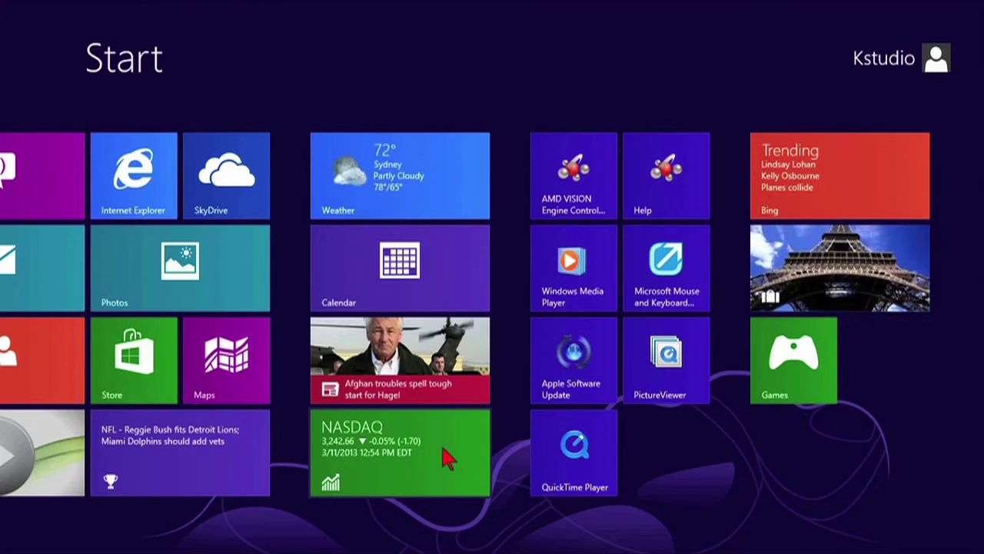
Name the tile group that starts with Weather "My Work Apps" and return to the full-size Start screen.
key(ctrl+minus)
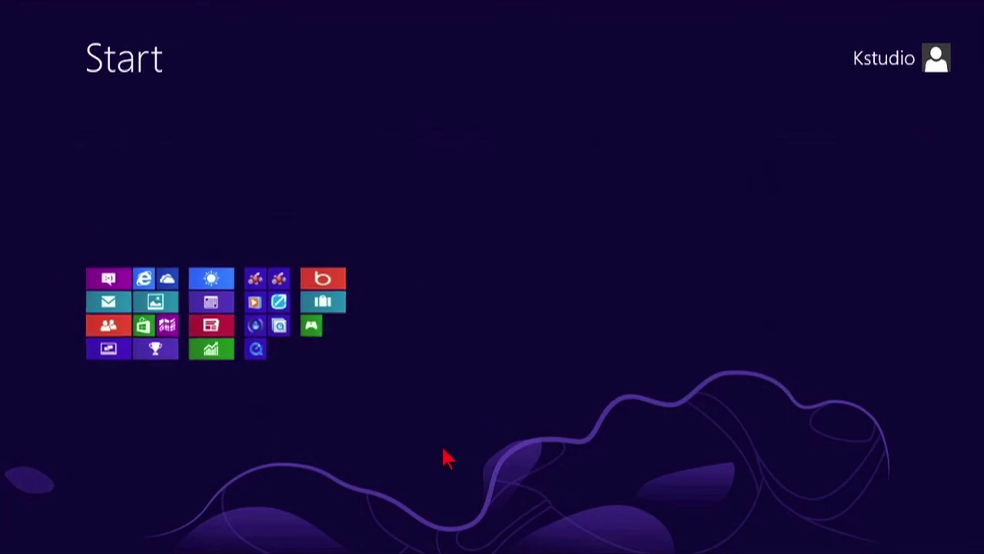
key(ctrl+plus)
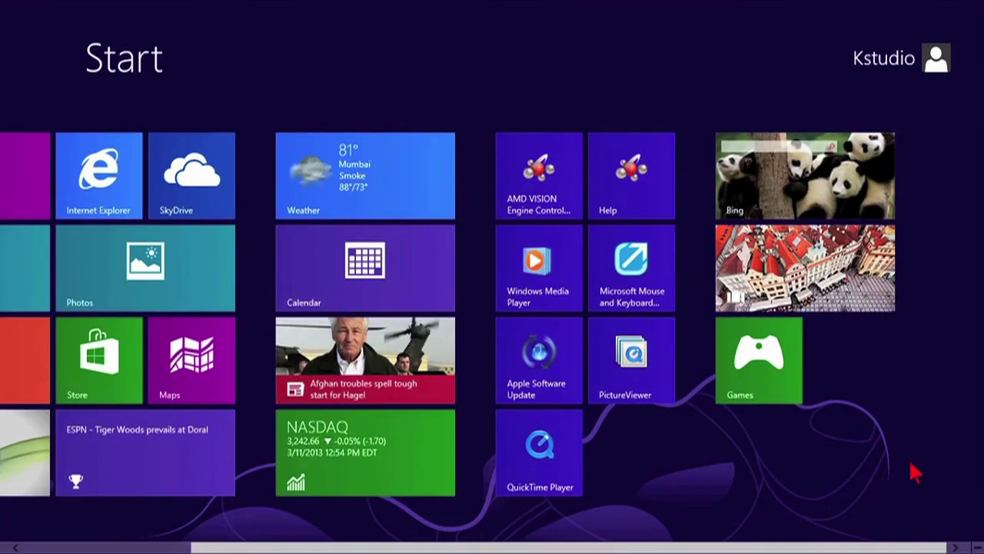
mouse_move(976, 547)
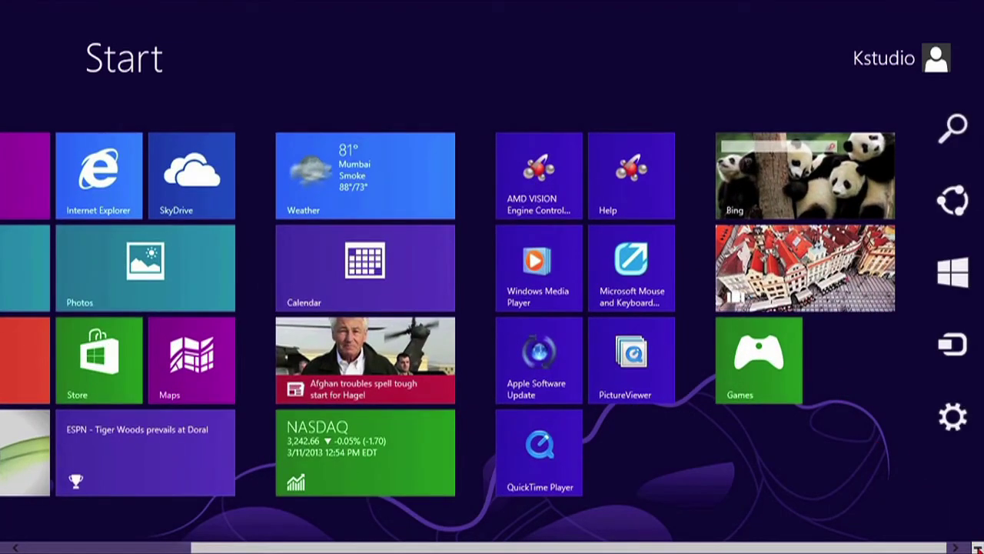
click(977, 547)
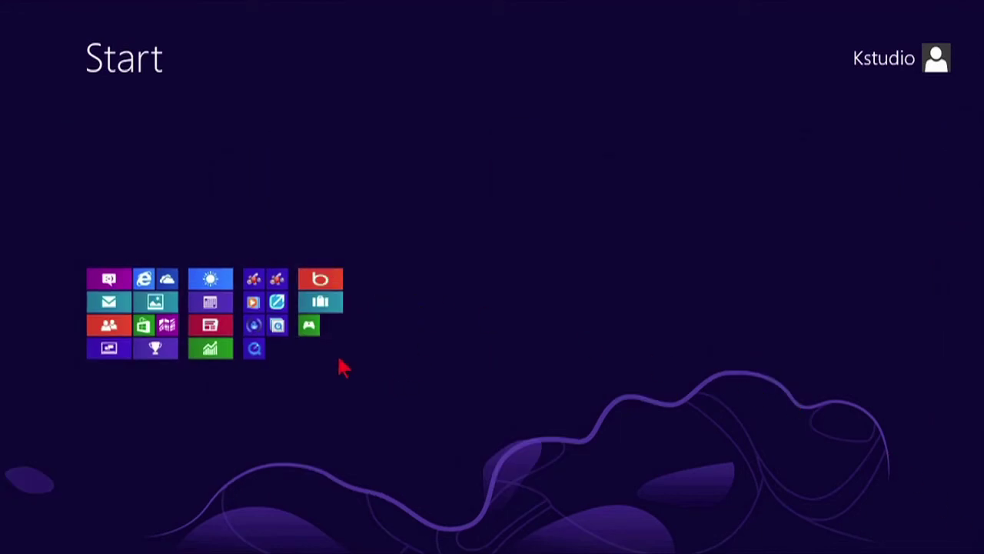
right_click(214, 288)
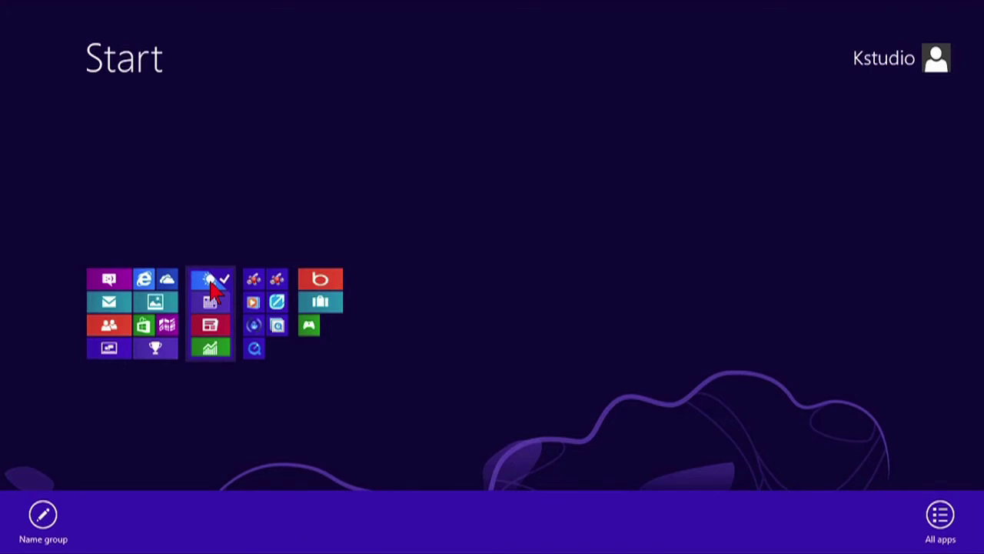
click(42, 517)
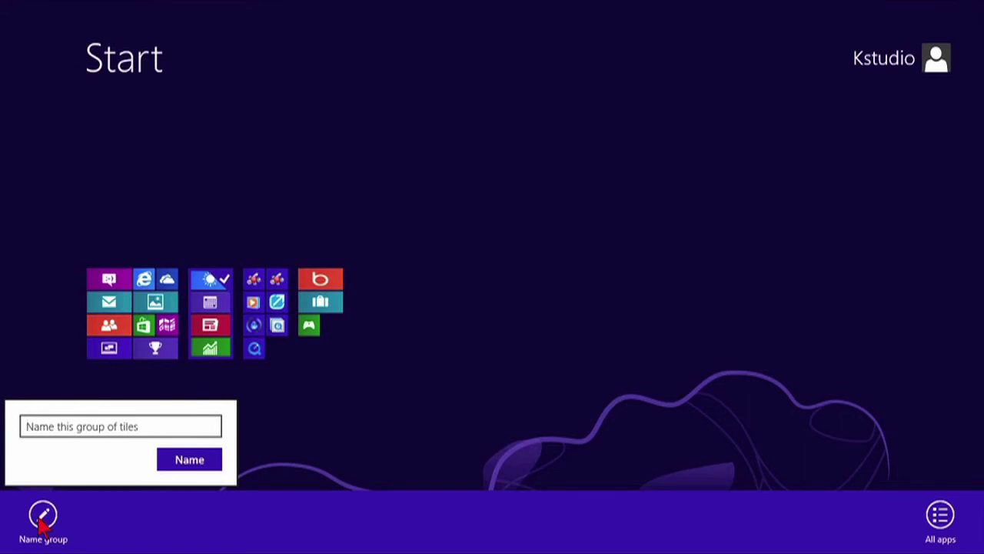
text(My WOr)
key(BackSpace)
key(BackSpace)
text(ork Apps)
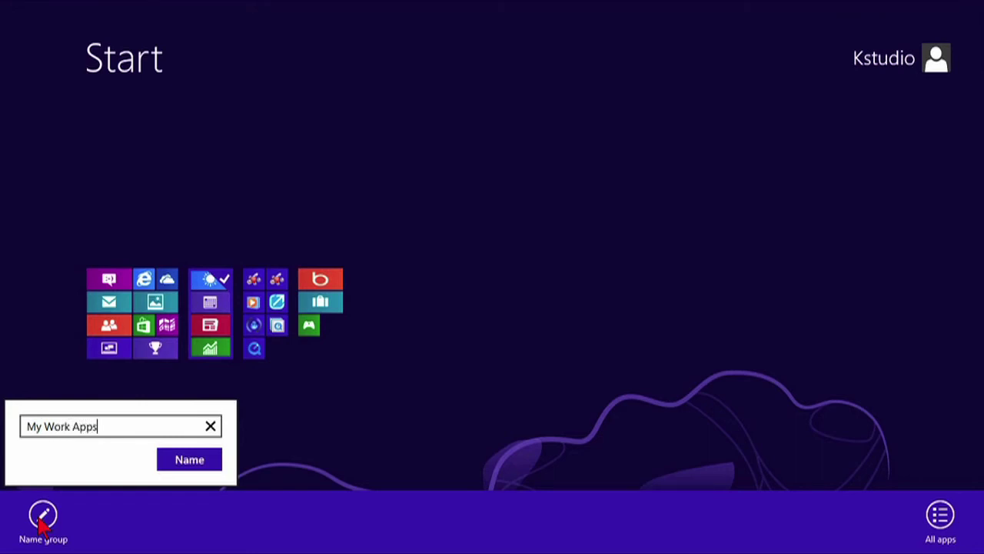
click(184, 461)
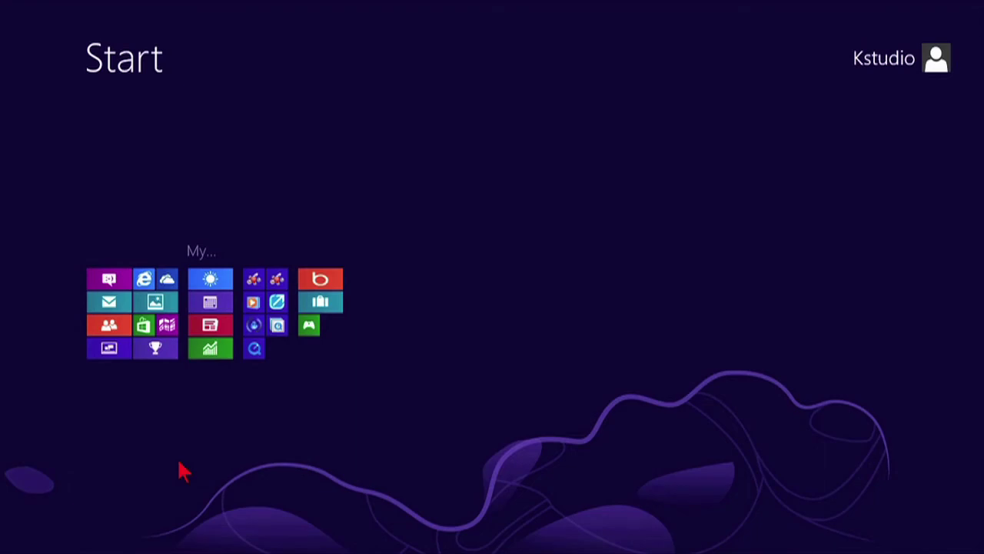
click(184, 470)
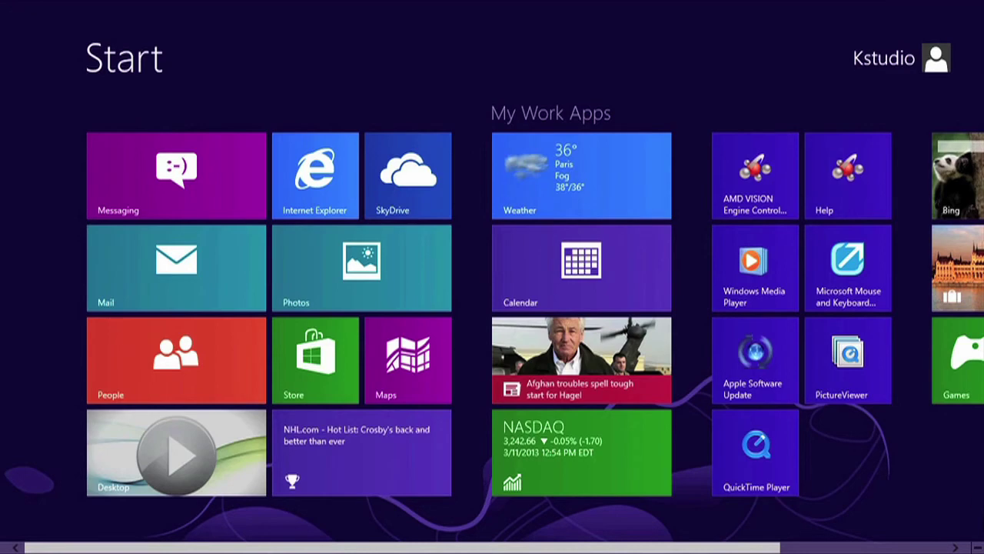
Remove the name "My Work Apps" from the Weather tile group, leaving the group unnamed.
click(976, 547)
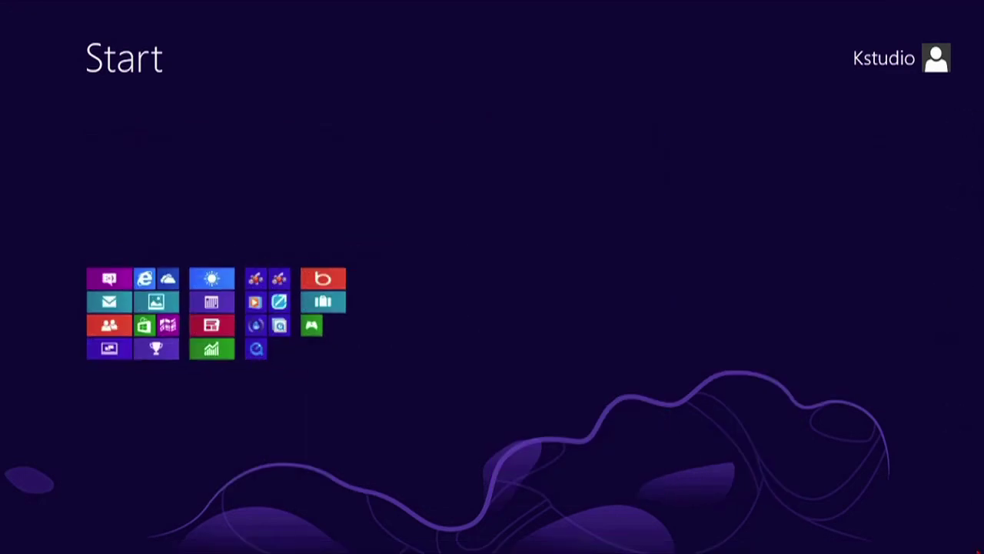
right_click(225, 314)
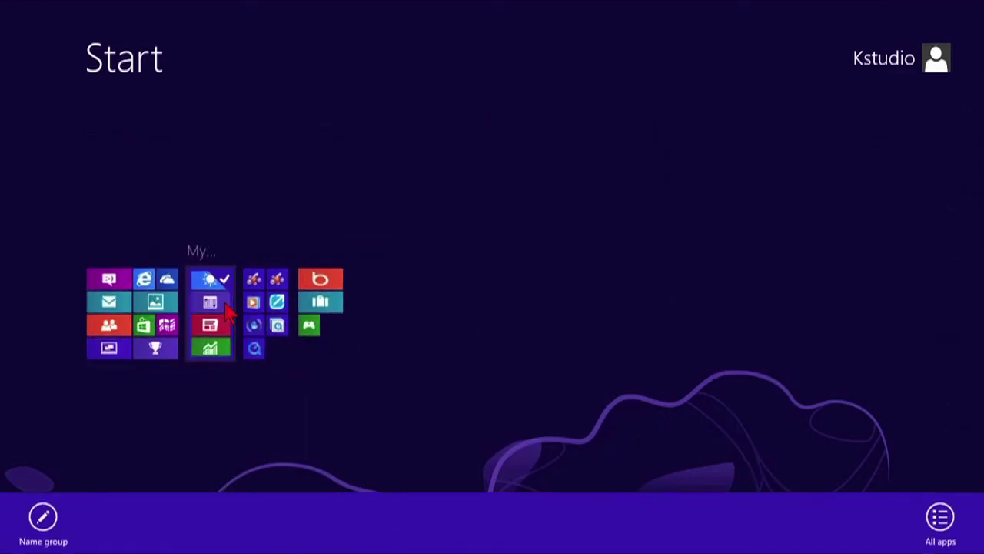
click(39, 523)
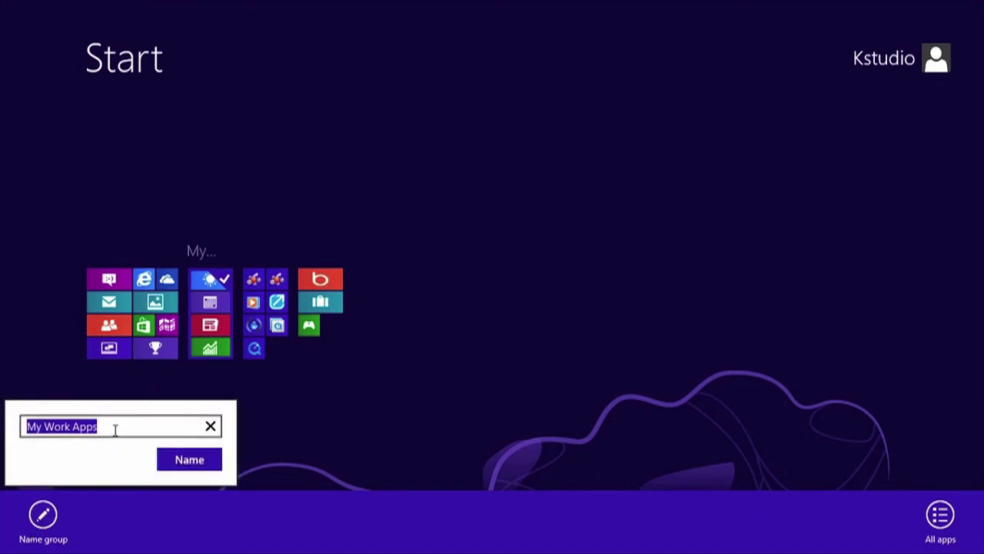
key(BackSpace)
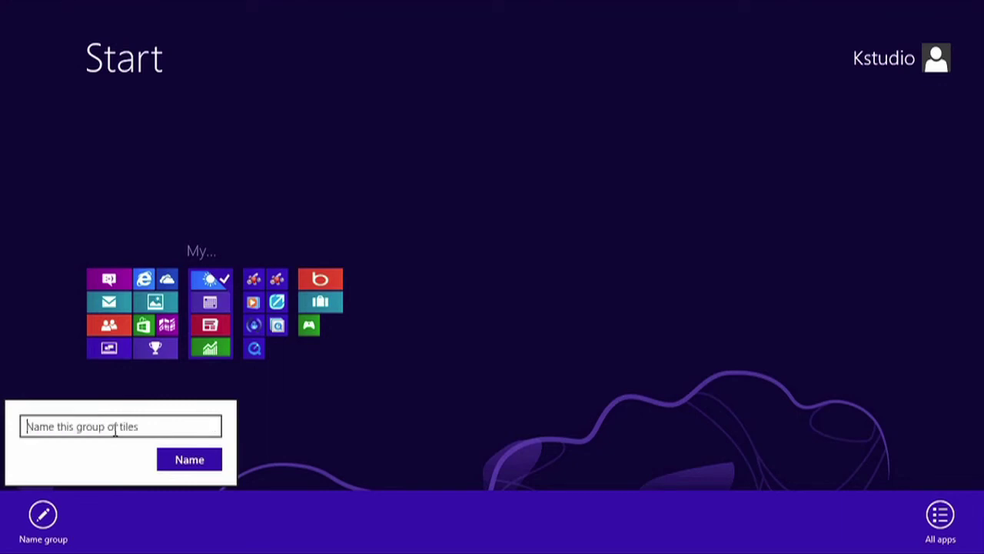
click(192, 466)
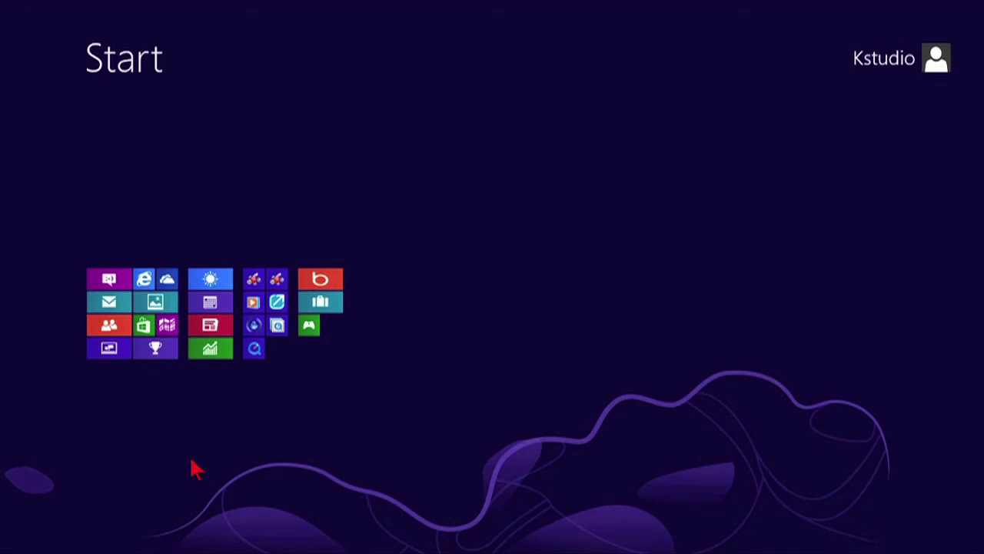
Name the tile group that starts with Weather "My Work Group".
right_click(210, 278)
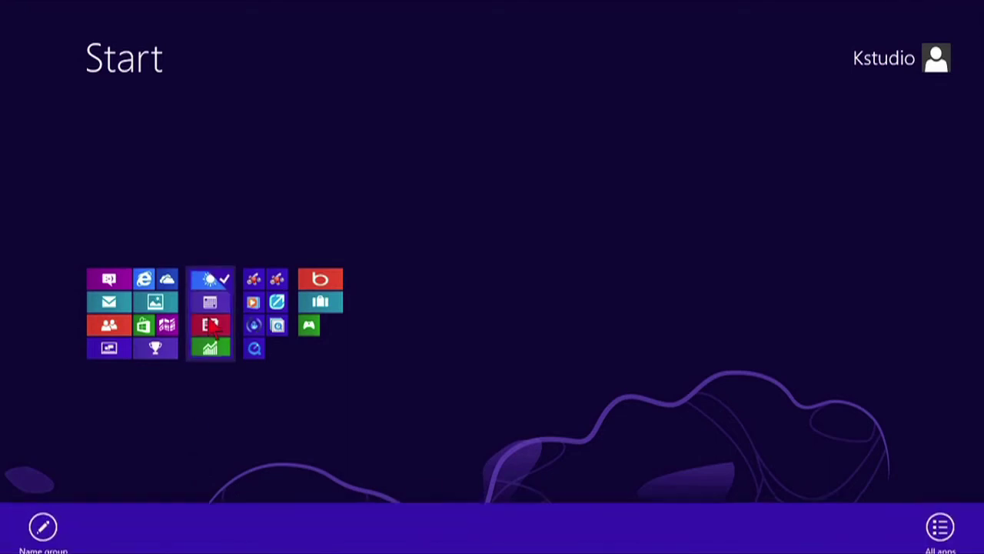
click(45, 533)
text(M)
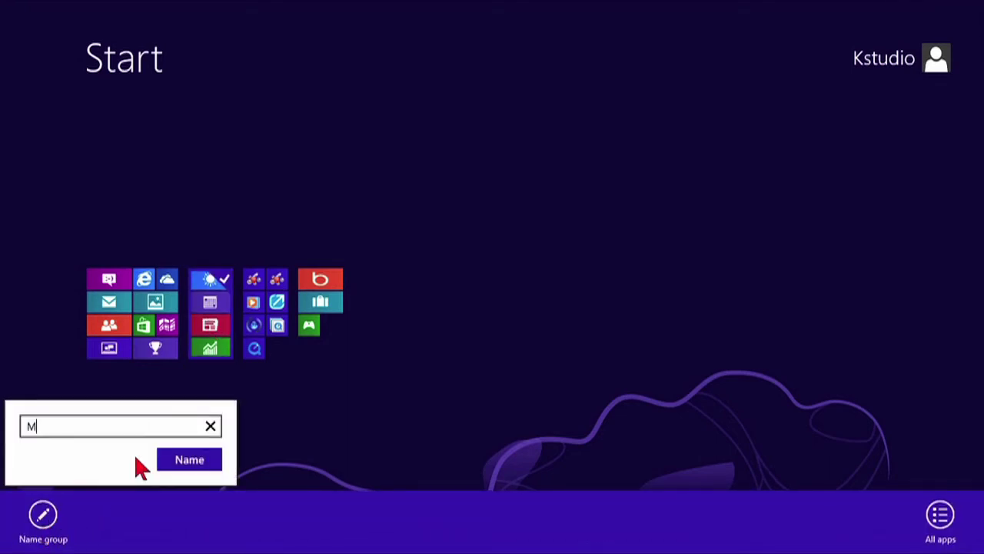
text(y Work Group)
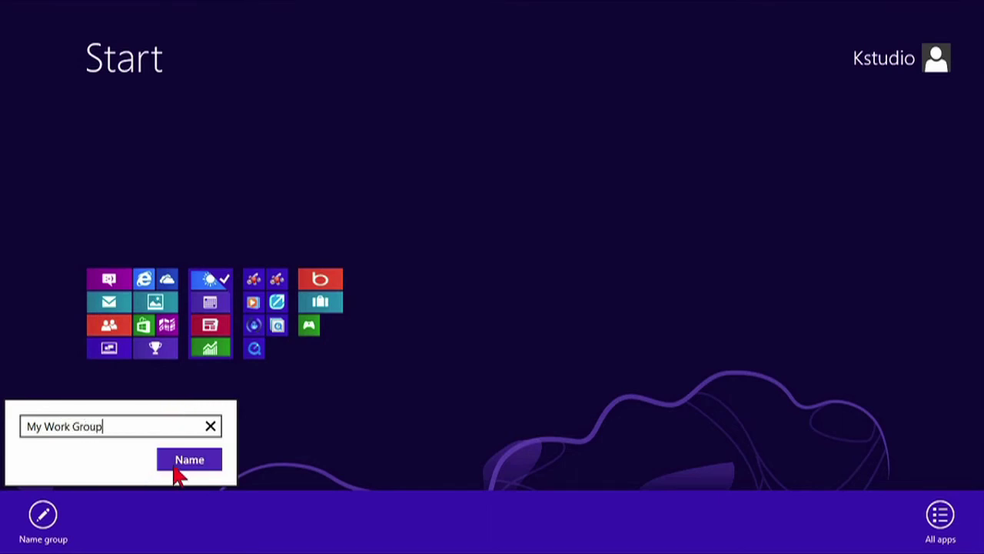
click(177, 465)
Name the tile group containing Windows Media Player "My Kids" and return to the full-size Start screen.
click(40, 514)
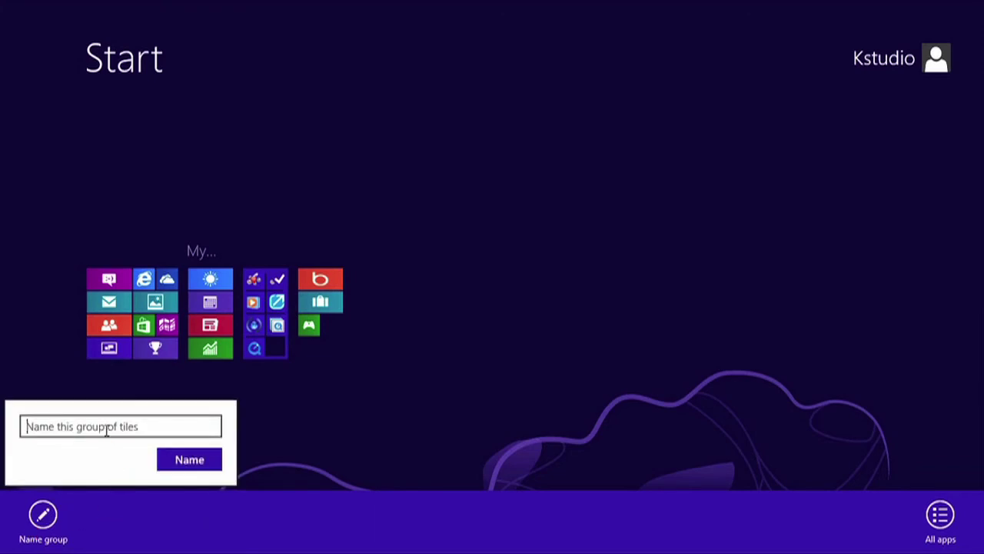
text(Kids S)
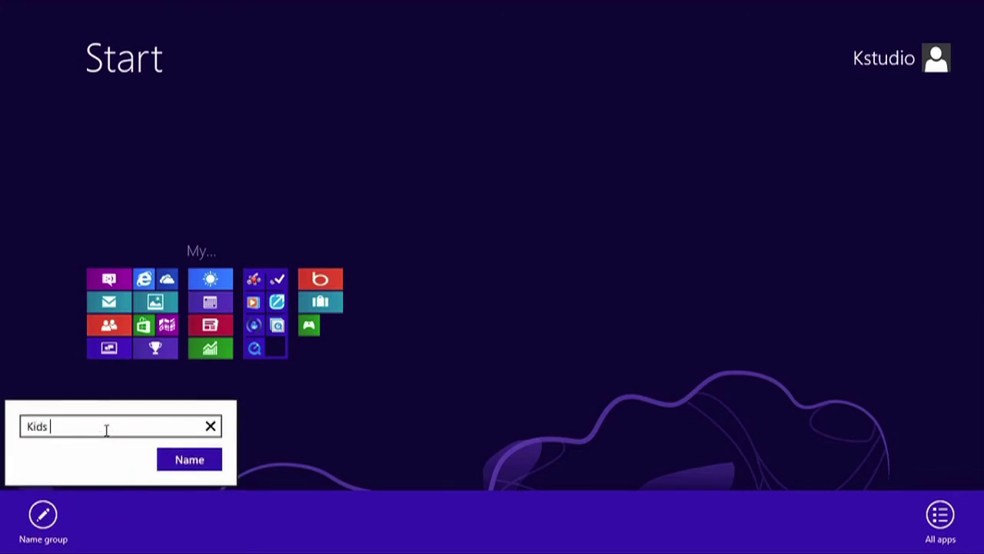
key(BackSpace)
key(BackSpace)
key(BackSpace)
key(BackSpace)
key(BackSpace)
key(BackSpace)
text(My Kids)
key(Return)
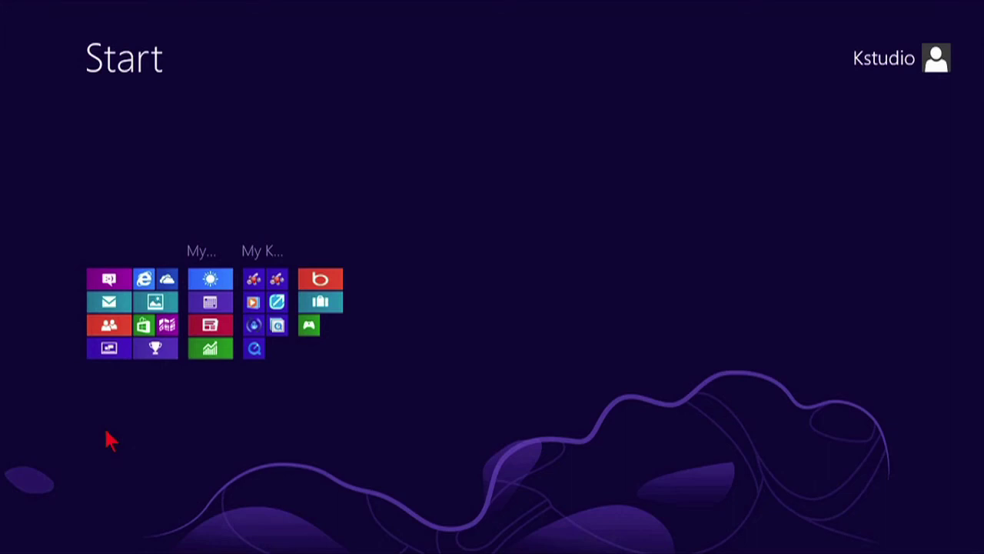
right_click(261, 289)
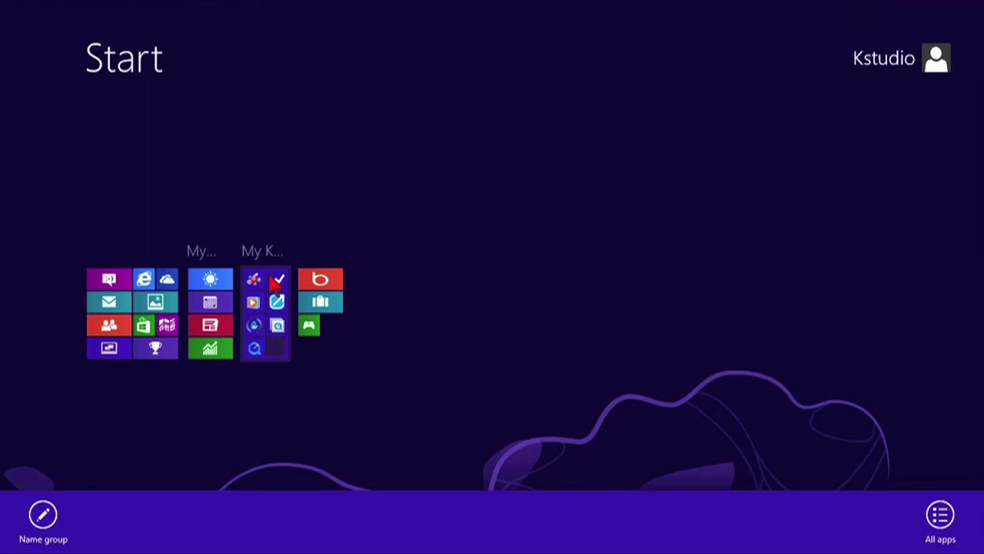
click(572, 323)
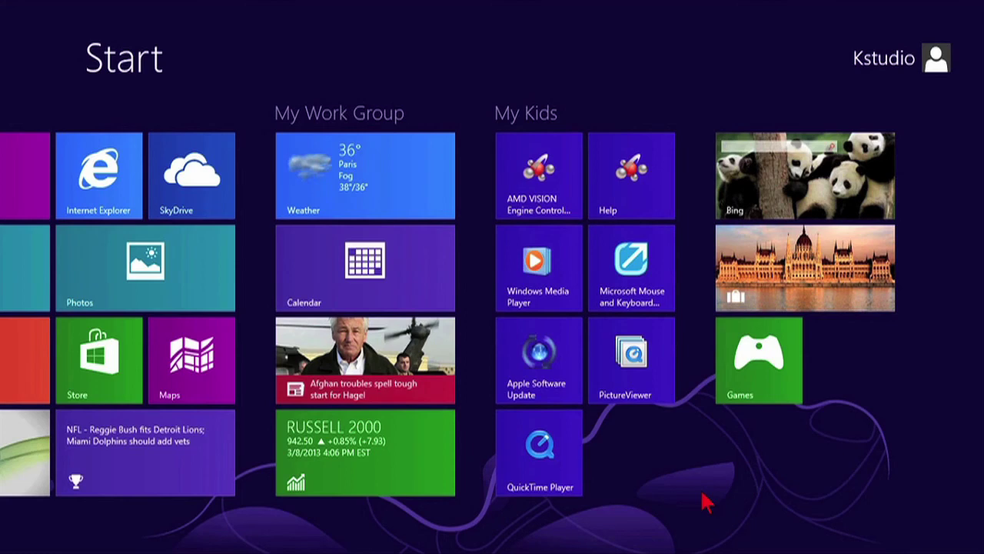
Move the SkyDrive tile into a separate group before My Work Group, and put it back beside Internet Explorer.
drag(191, 185, 307, 267)
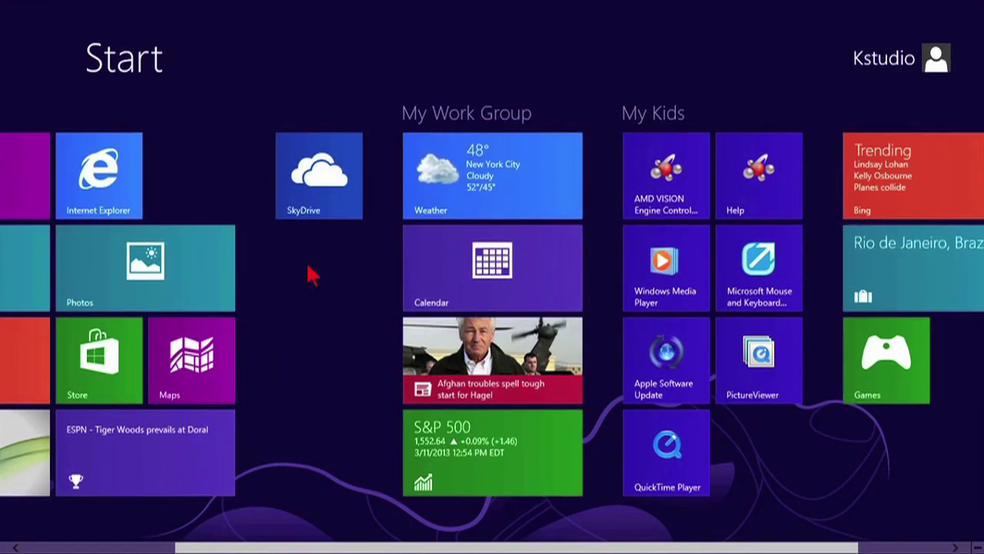
drag(320, 218, 193, 216)
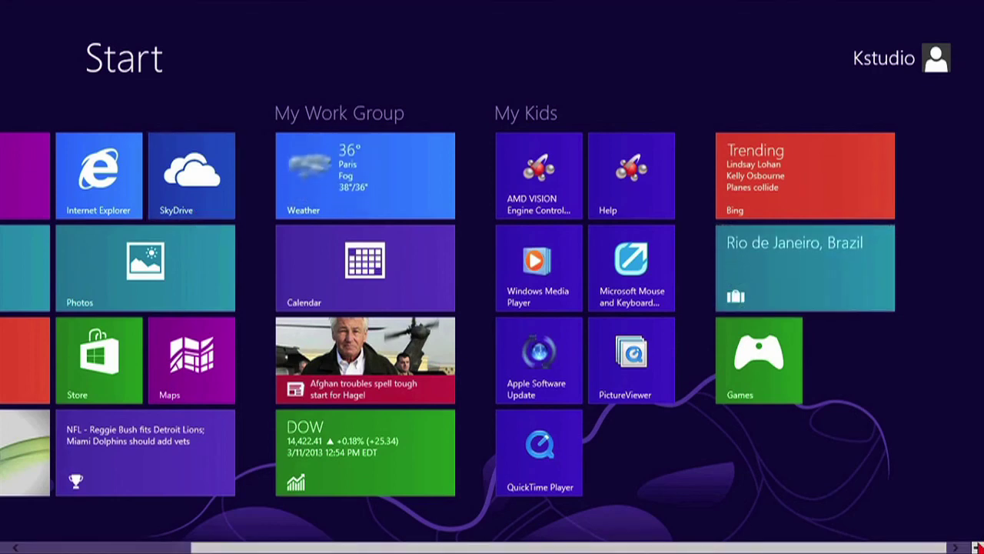
Move the whole My Kids group ahead of all the other tile groups in the zoomed-out Start screen.
click(975, 546)
drag(256, 296, 111, 302)
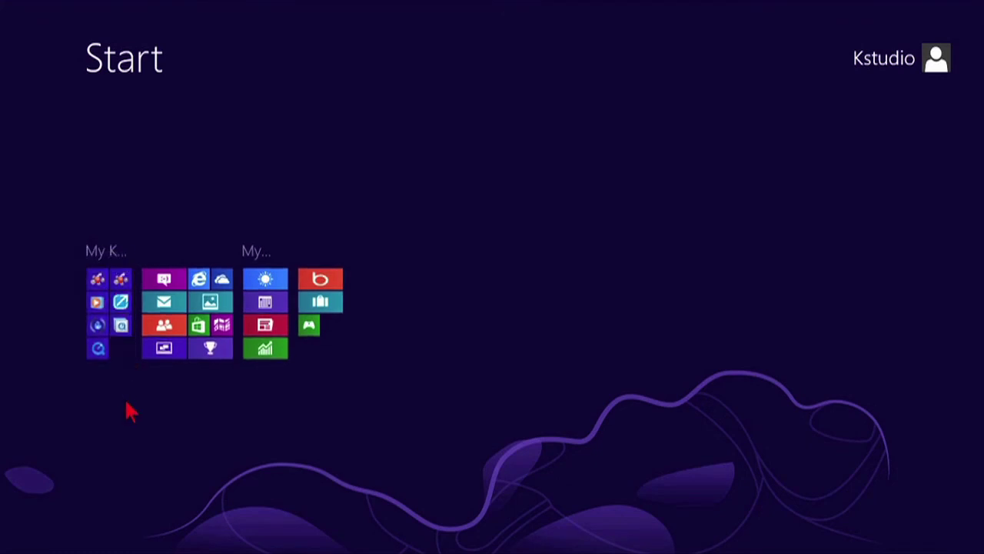
Remove the name "My Kids" from the first tile group and return to the full-size Start screen.
right_click(121, 327)
click(43, 520)
key(BackSpace)
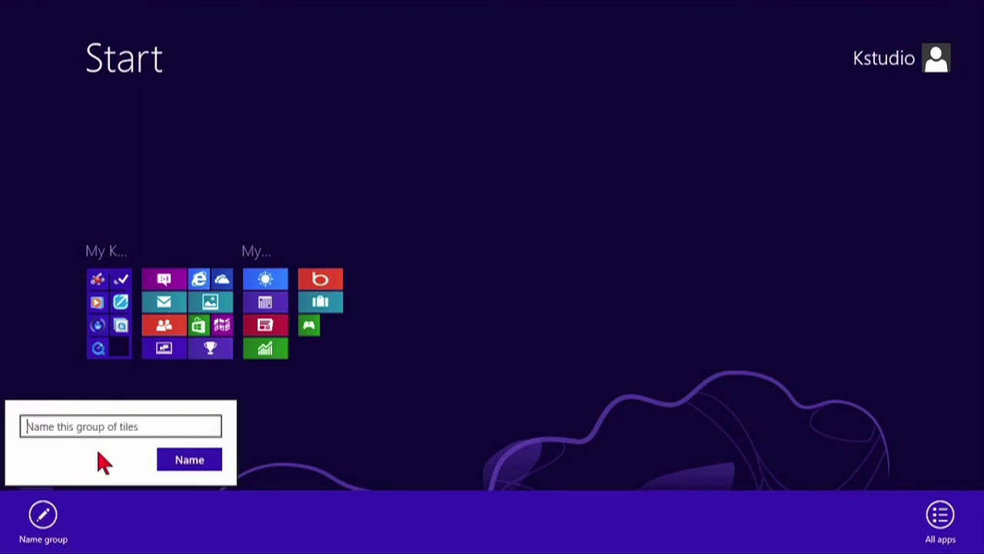
click(189, 462)
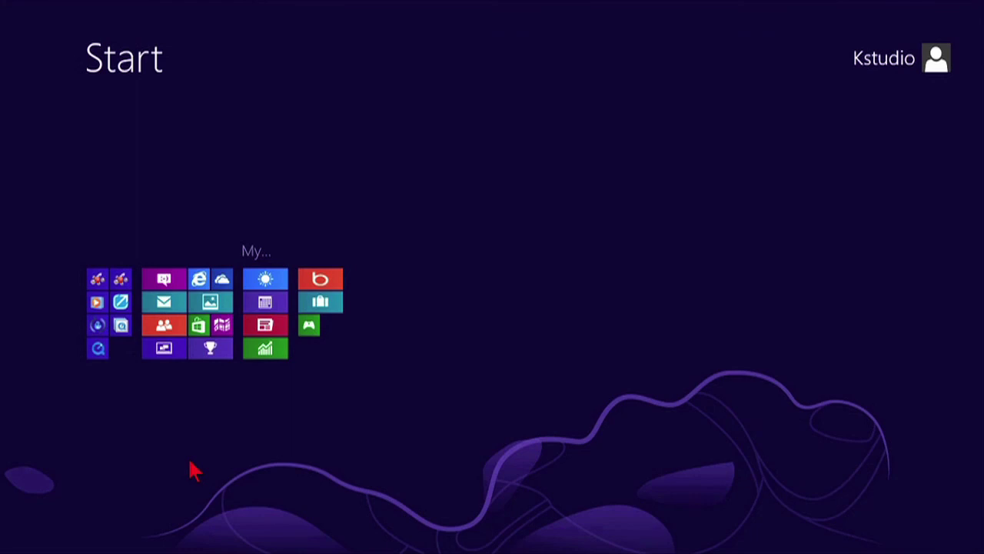
click(192, 471)
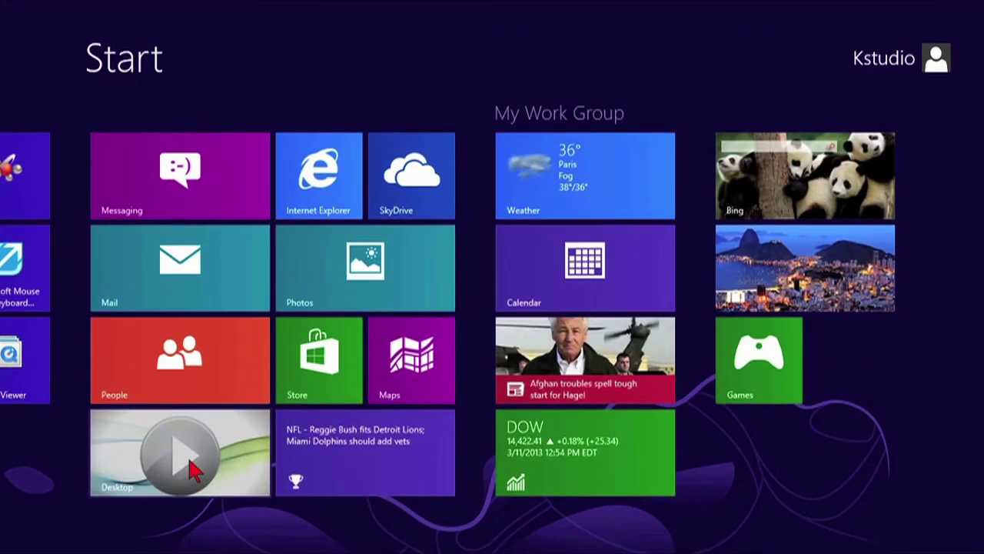